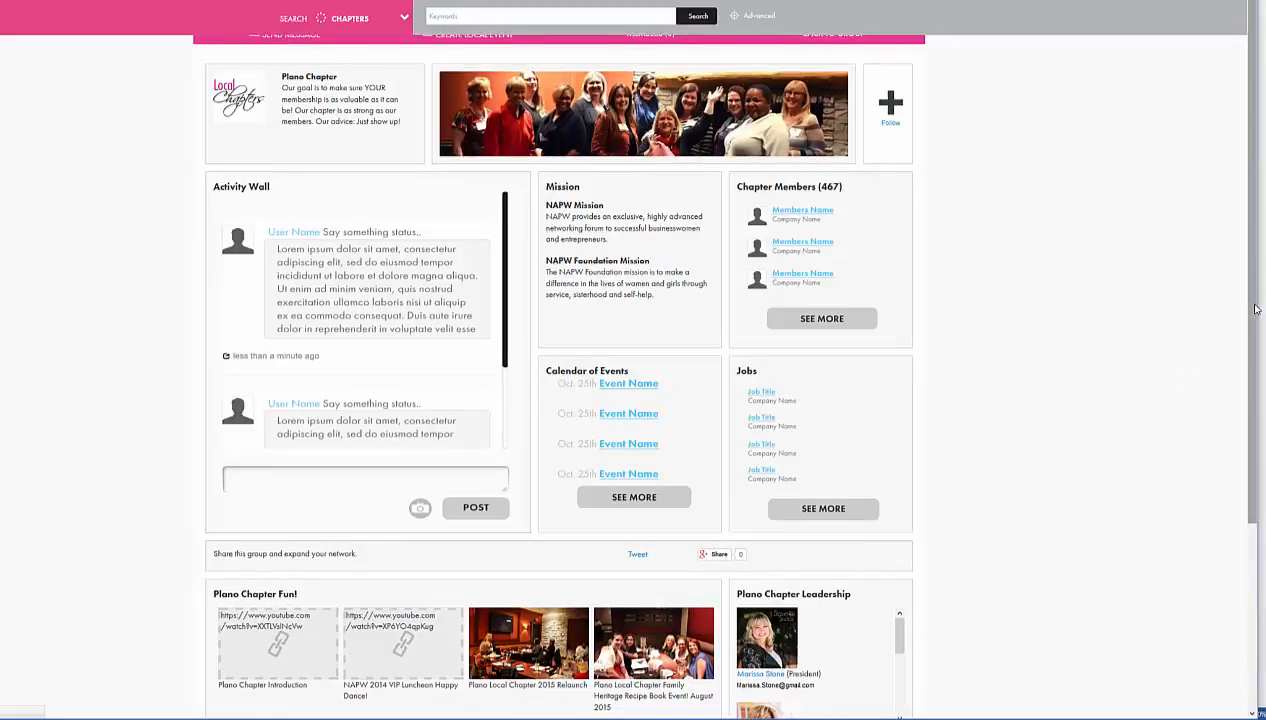
- Open the Plano Chapter Leadership block for editing and delete the president's photo
left_click_drag(1242, 309, 1245, 458)
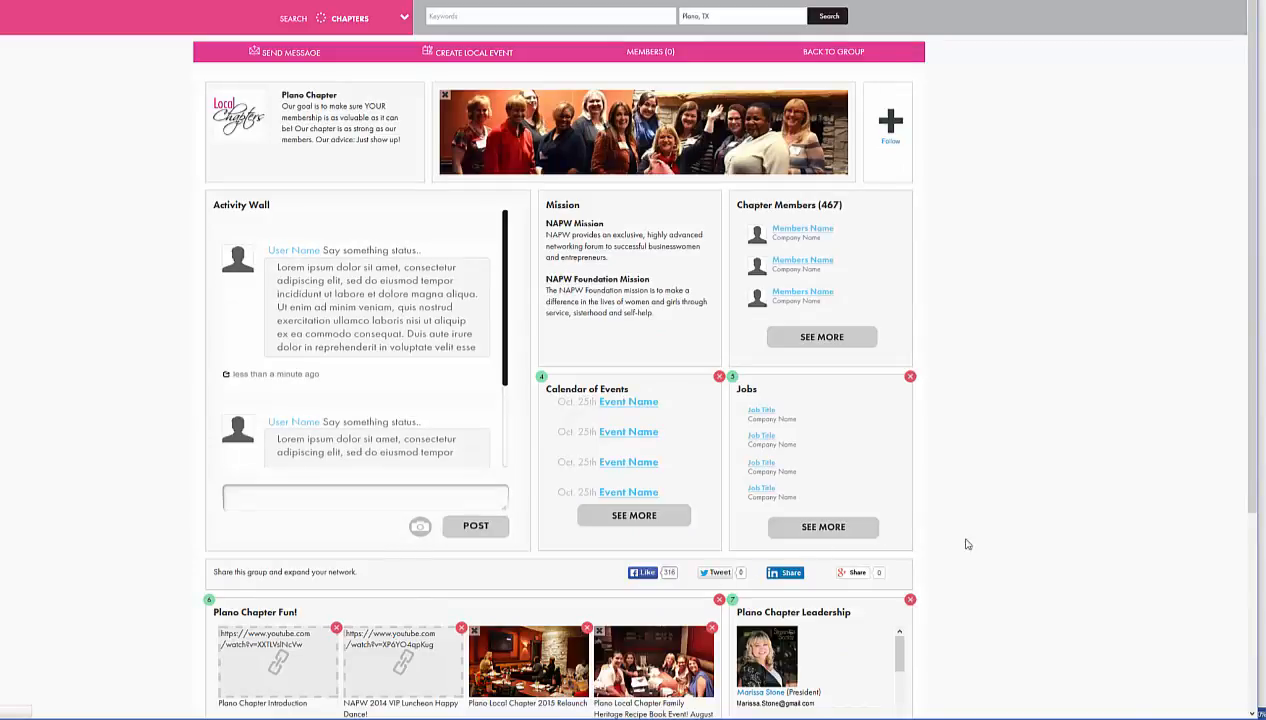
scroll(1006, 514, "down", 2)
scroll(1009, 514, "down", 1)
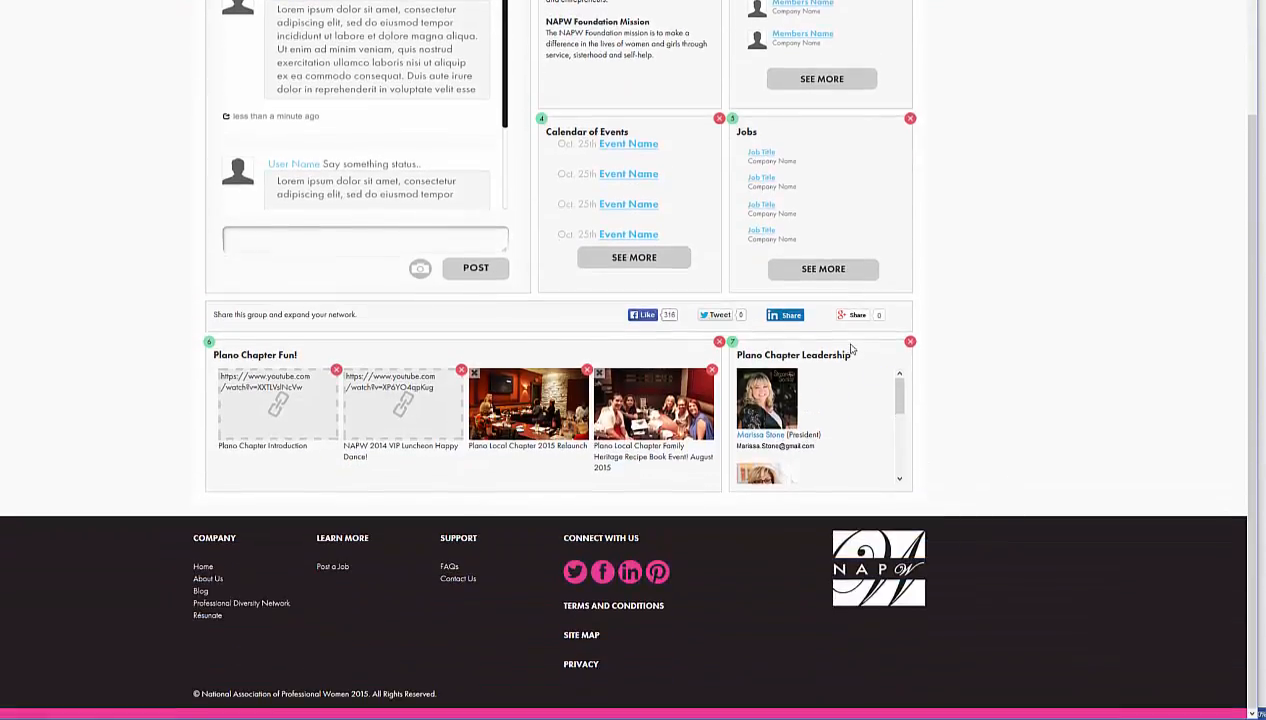
mouse_move(881, 380)
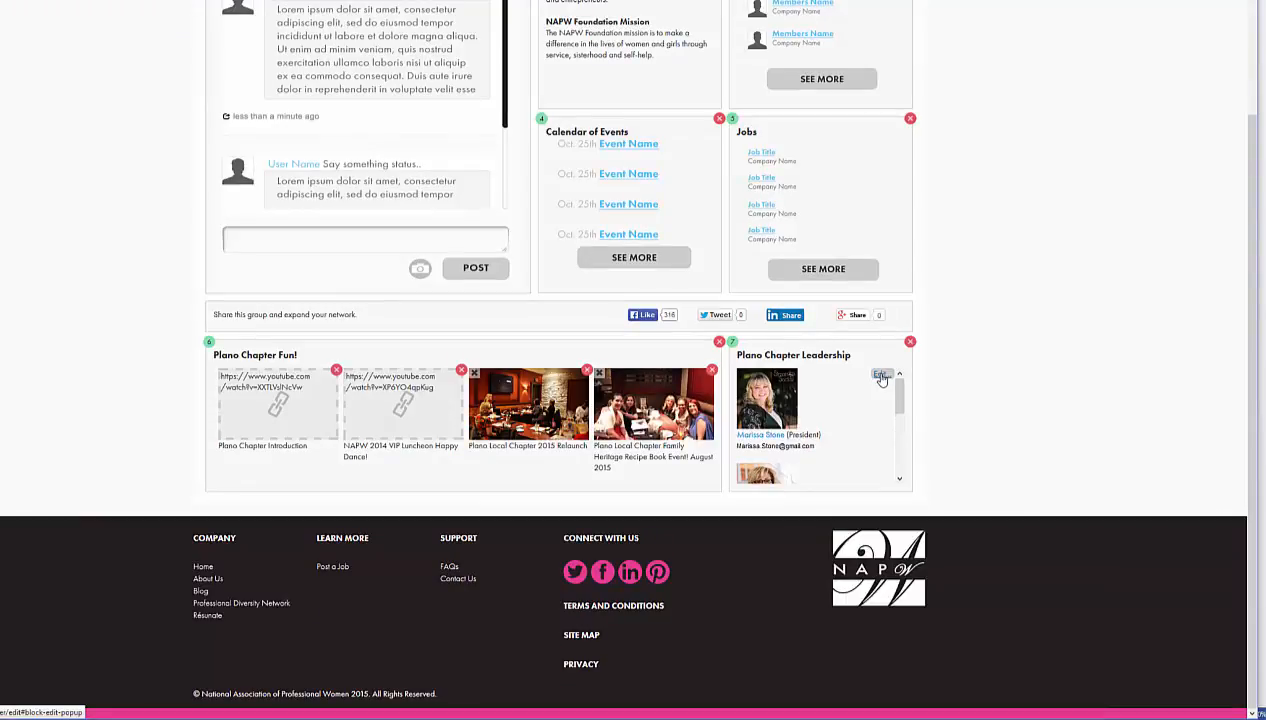
left_click(881, 377)
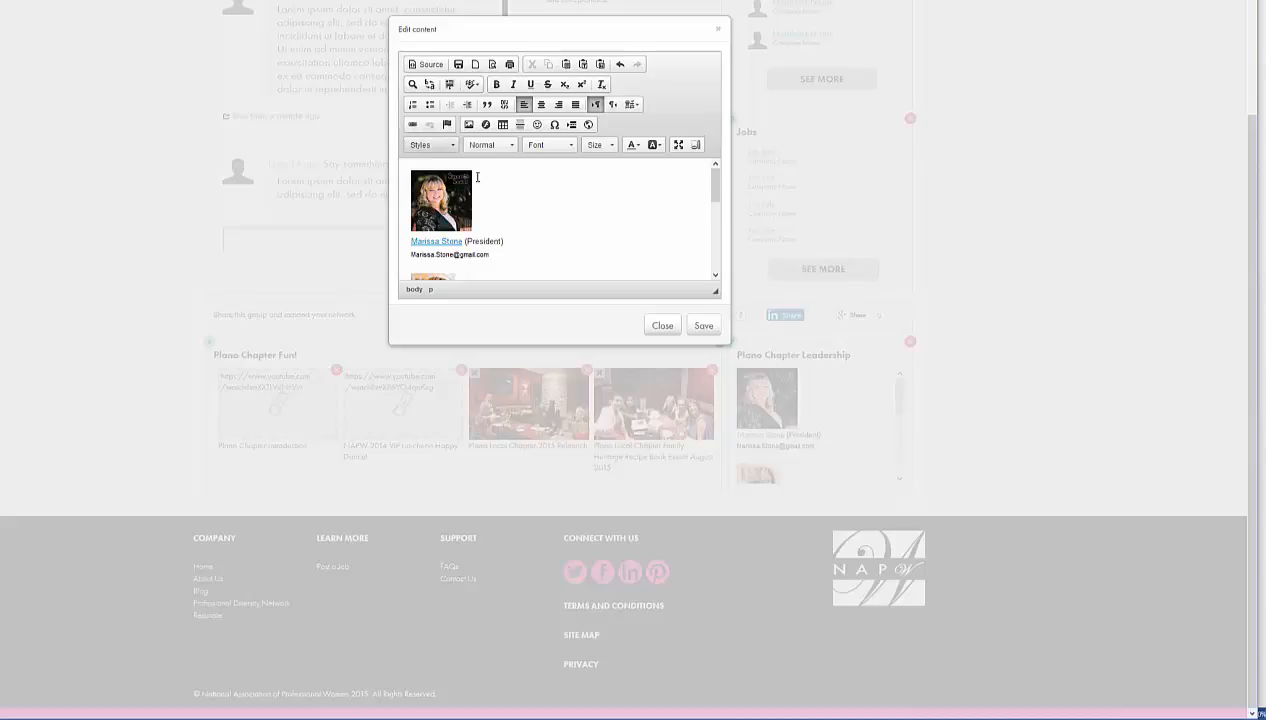
left_click(451, 212)
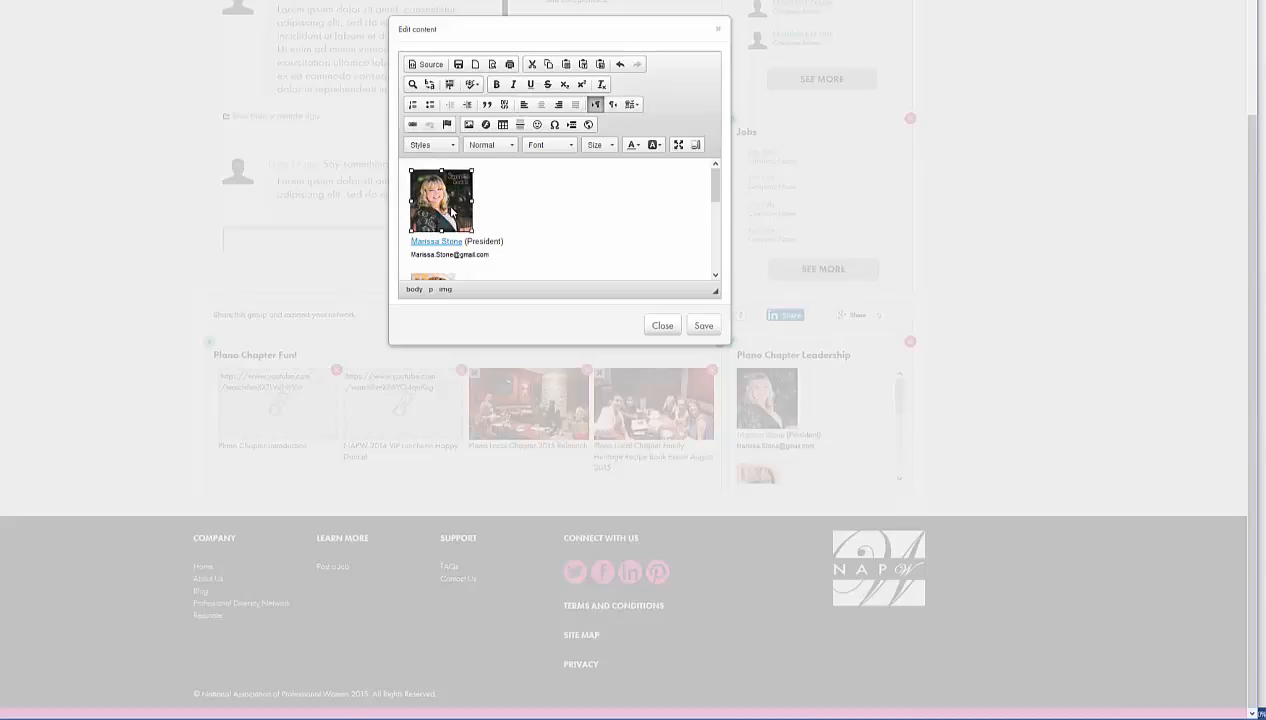
key("Delete")
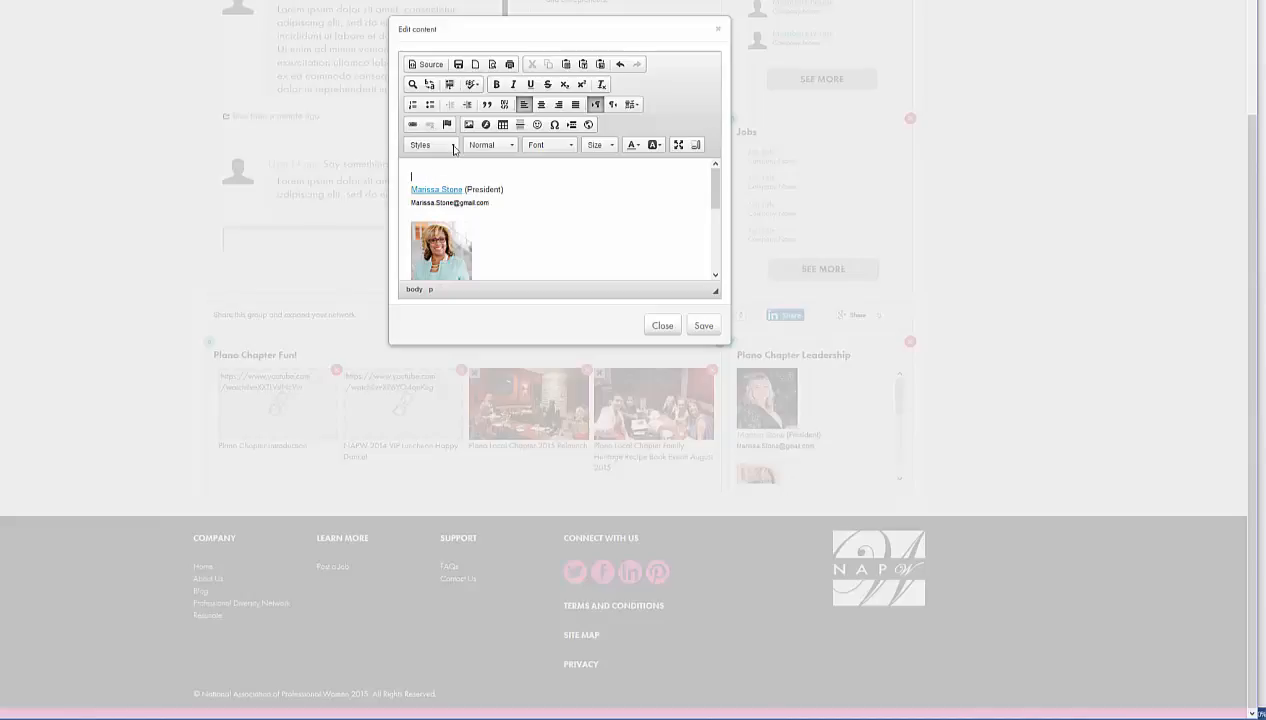
- Start a new image above the president's name and upload the file S3 FB Profile Picture.png to the server
left_click(411, 201)
left_click(412, 178)
left_click(468, 125)
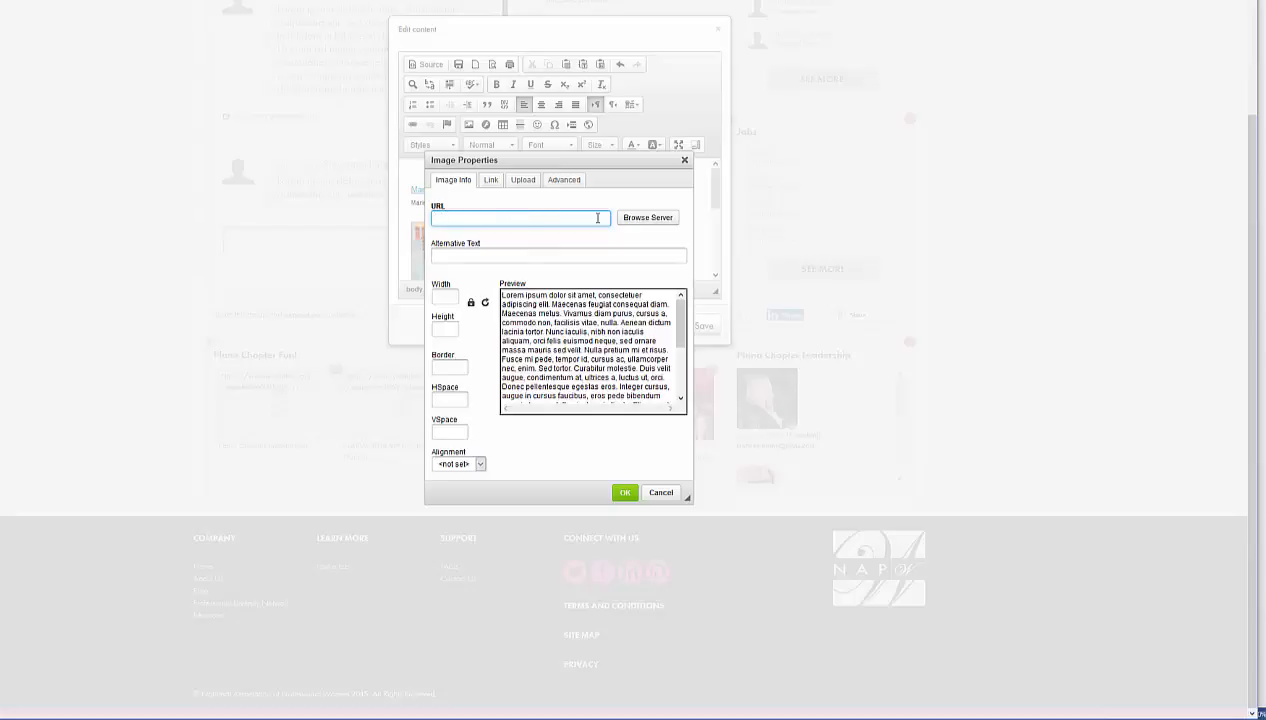
left_click(521, 186)
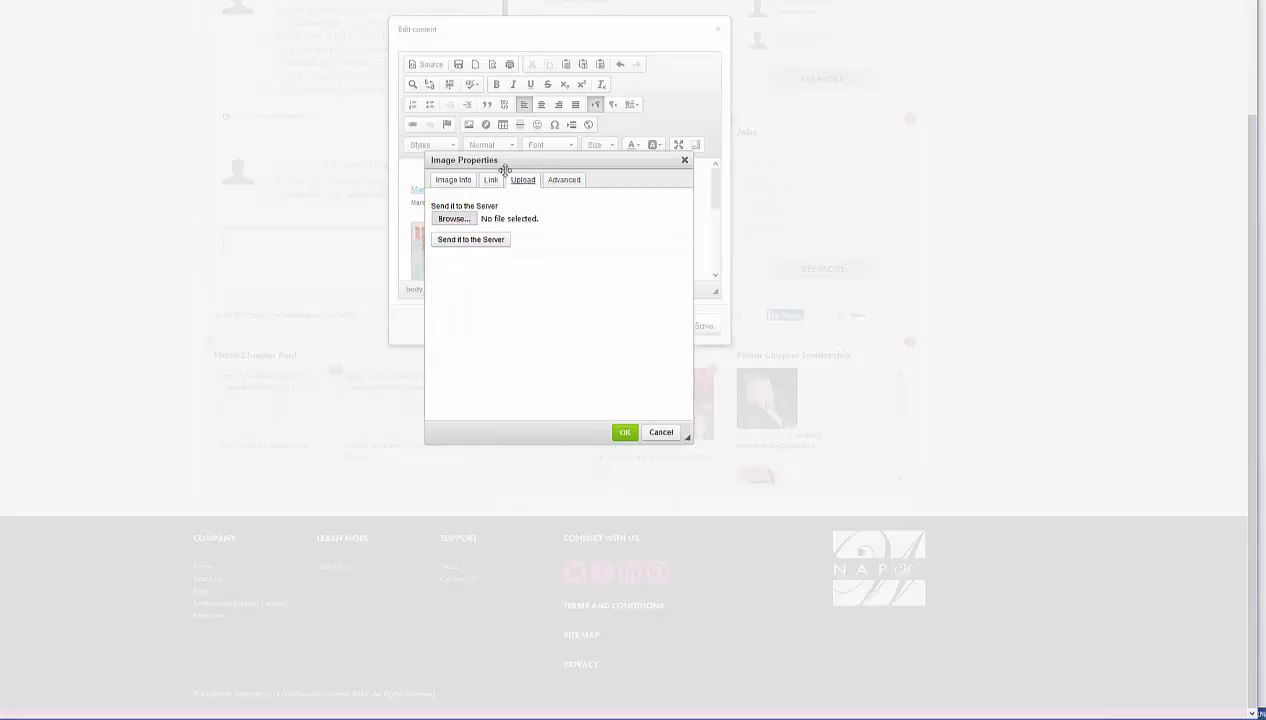
left_click(455, 219)
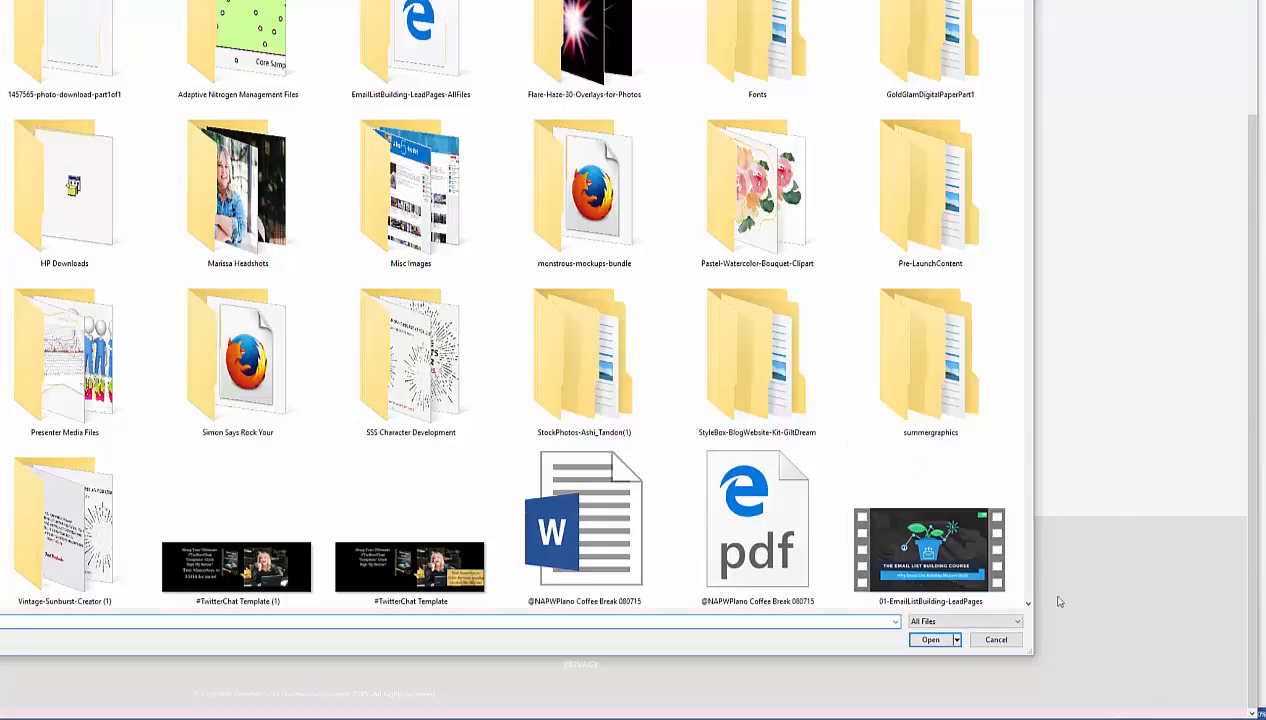
scroll(1028, 604, "down", 5)
scroll(1028, 606, "down", 15)
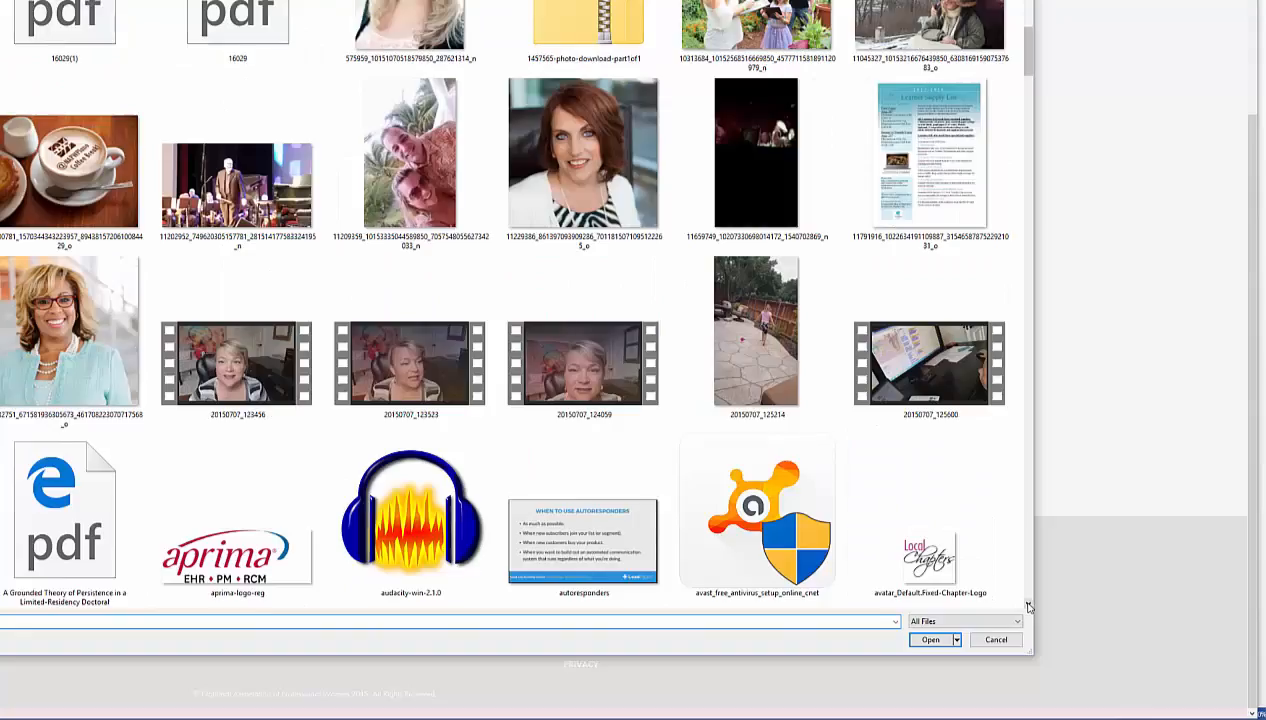
scroll(1028, 606, "down", 15)
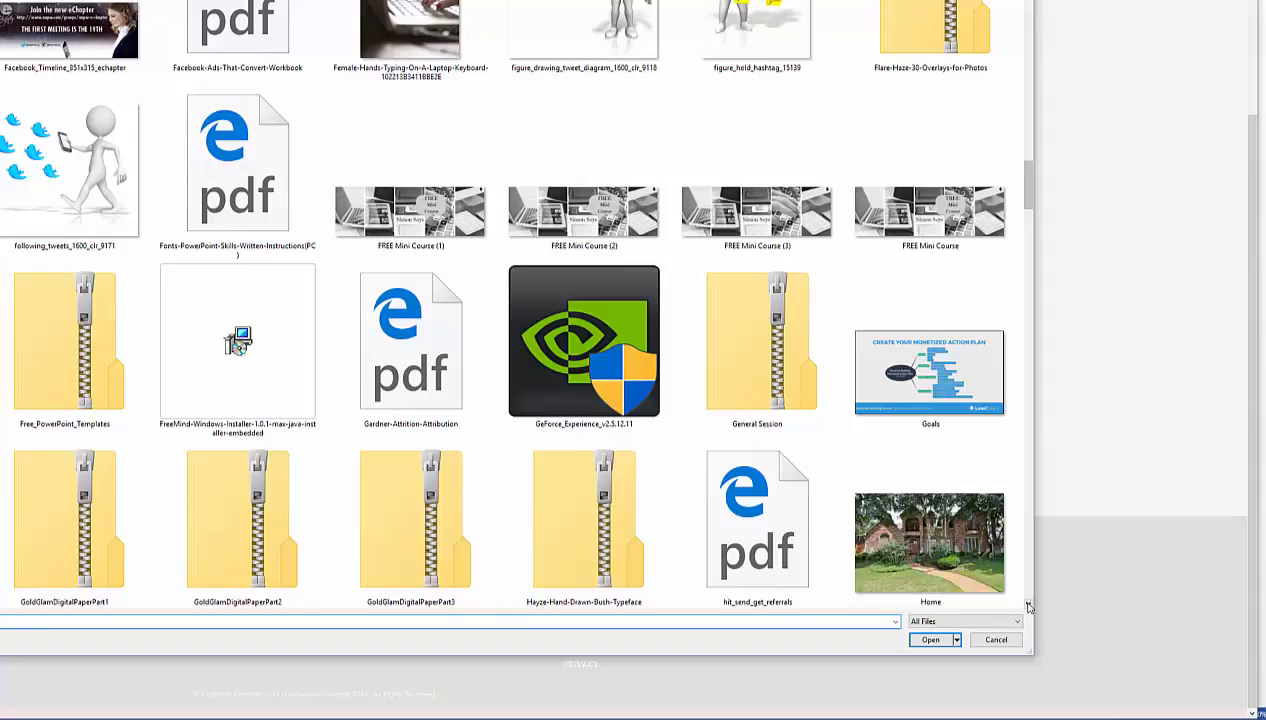
scroll(1028, 606, "down", 15)
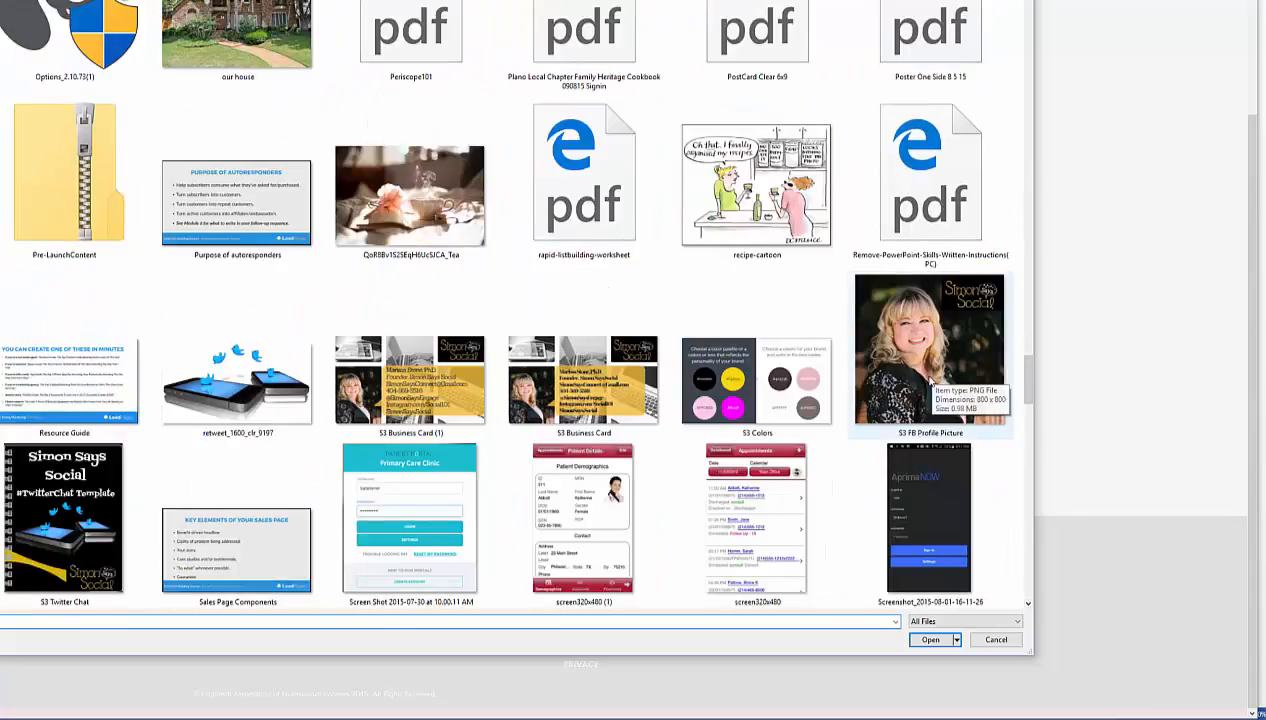
left_click(930, 383)
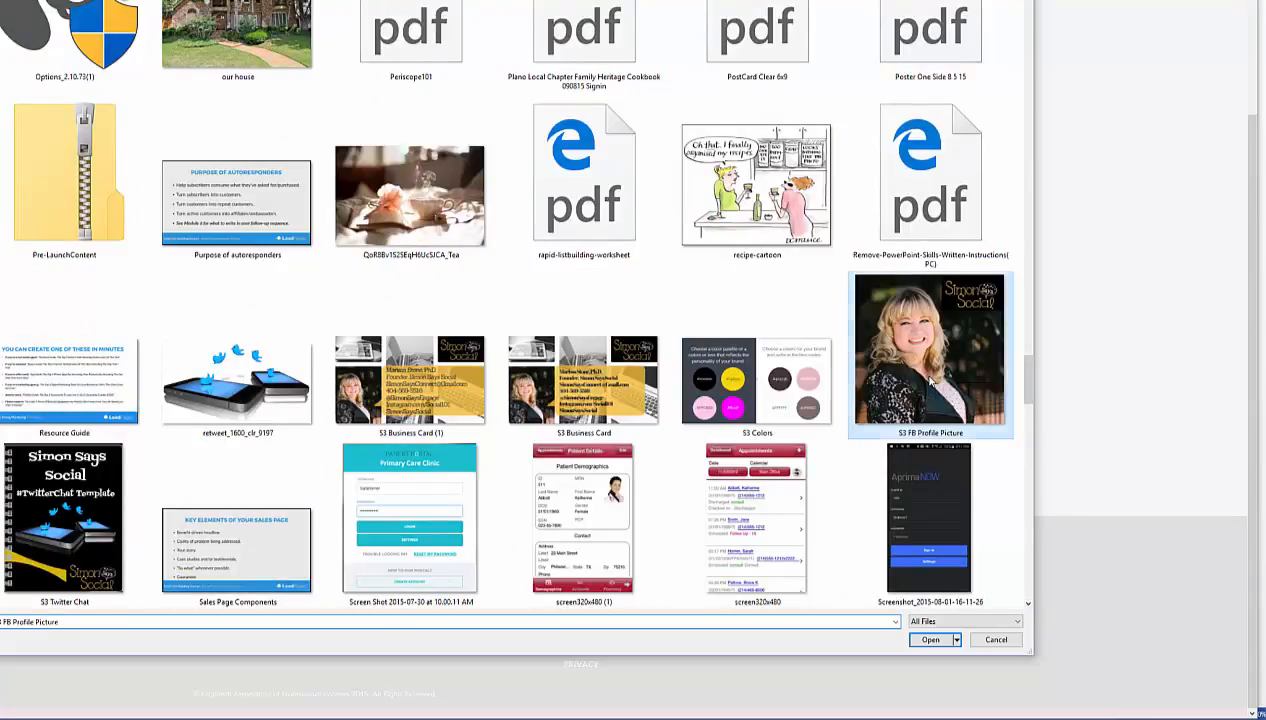
left_click(929, 640)
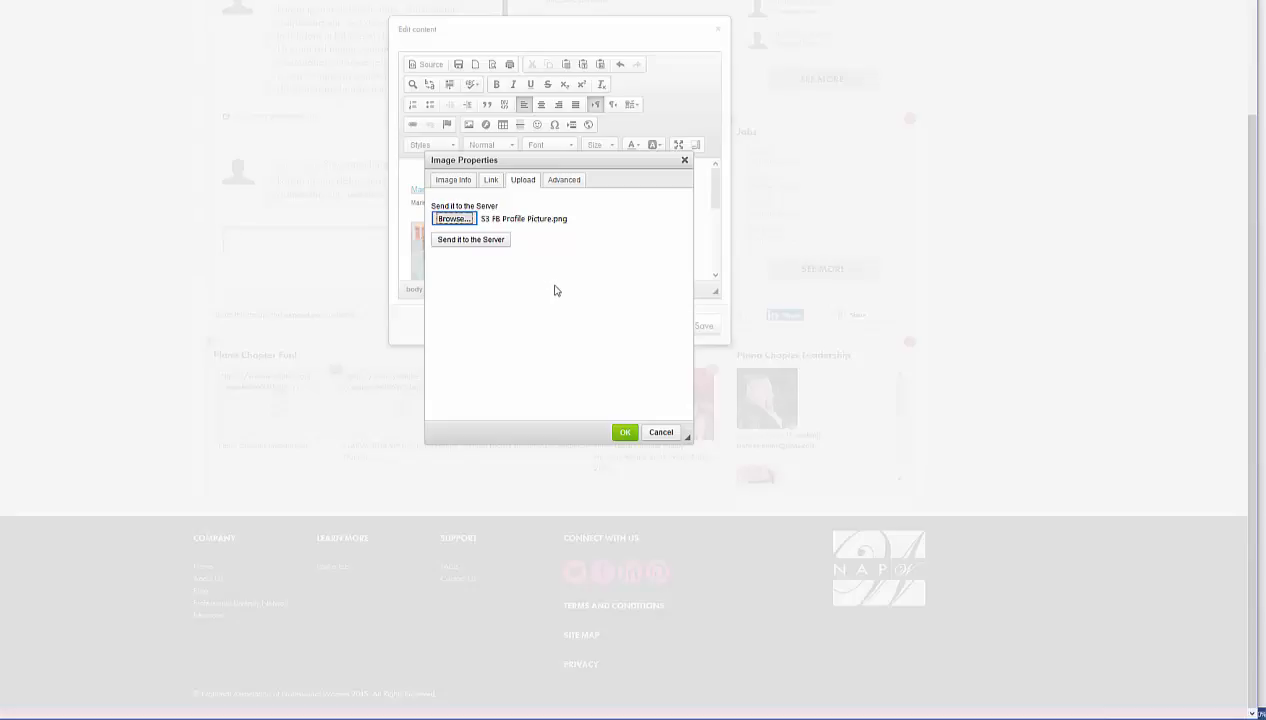
left_click(471, 243)
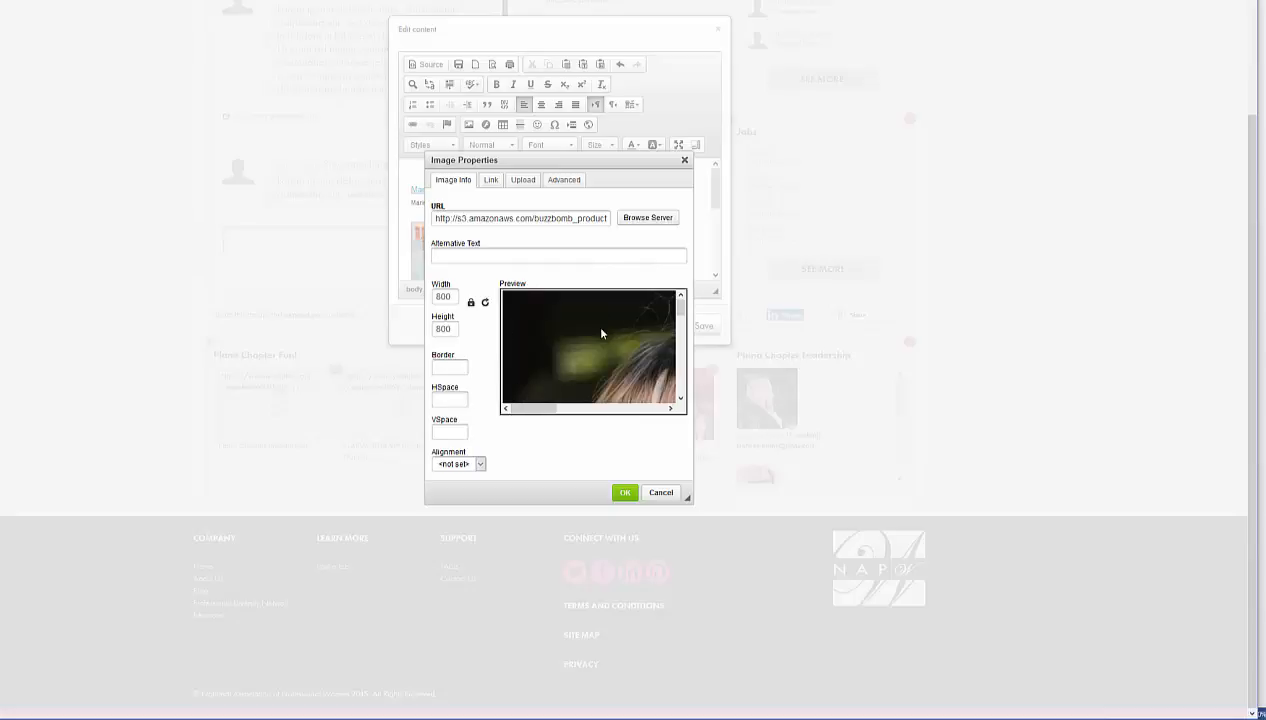
- Set the uploaded image's width to 100 with locked proportions and insert it above the president's name
mouse_move(680, 318)
left_mouse_down()
mouse_move(681, 354)
mouse_move(690, 295)
left_mouse_up()
mouse_move(540, 408)
left_mouse_down()
mouse_move(647, 420)
mouse_move(518, 408)
left_mouse_up()
left_click_drag(449, 296, 434, 296)
type("100")
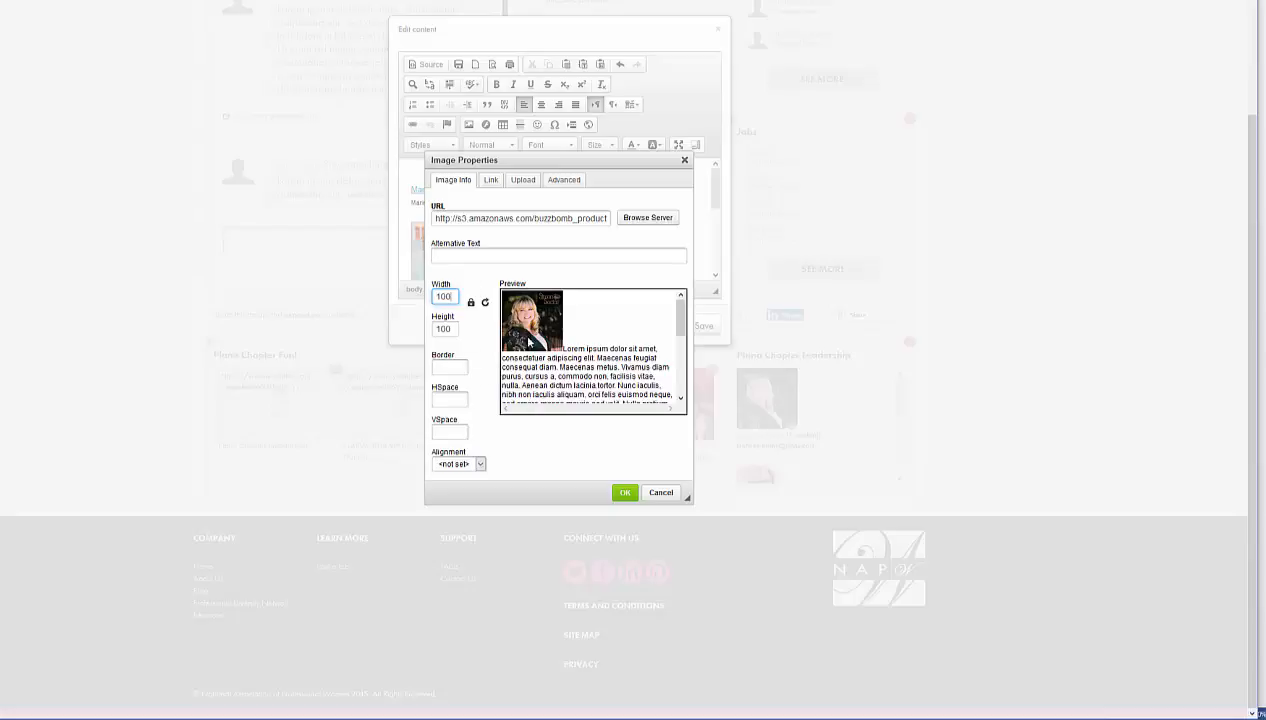
left_click(624, 497)
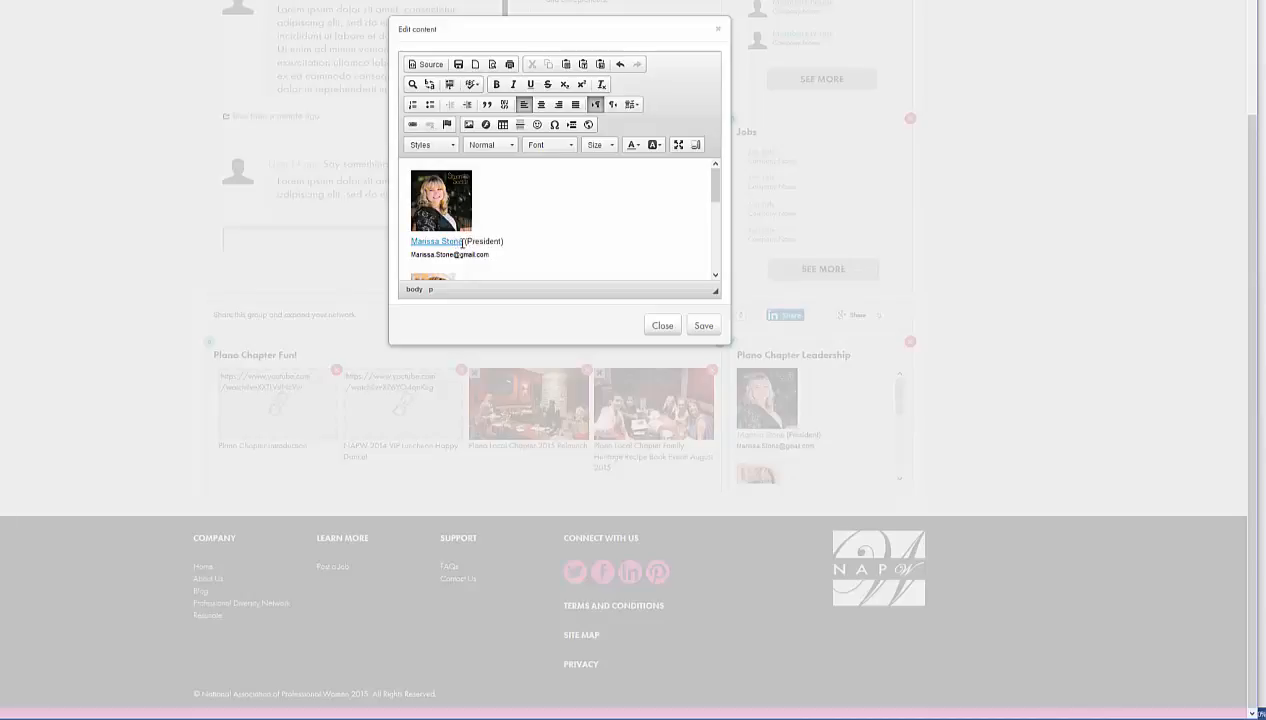
left_click_drag(433, 241, 412, 241)
left_click(545, 240)
left_click_drag(462, 241, 411, 240)
left_click(413, 125)
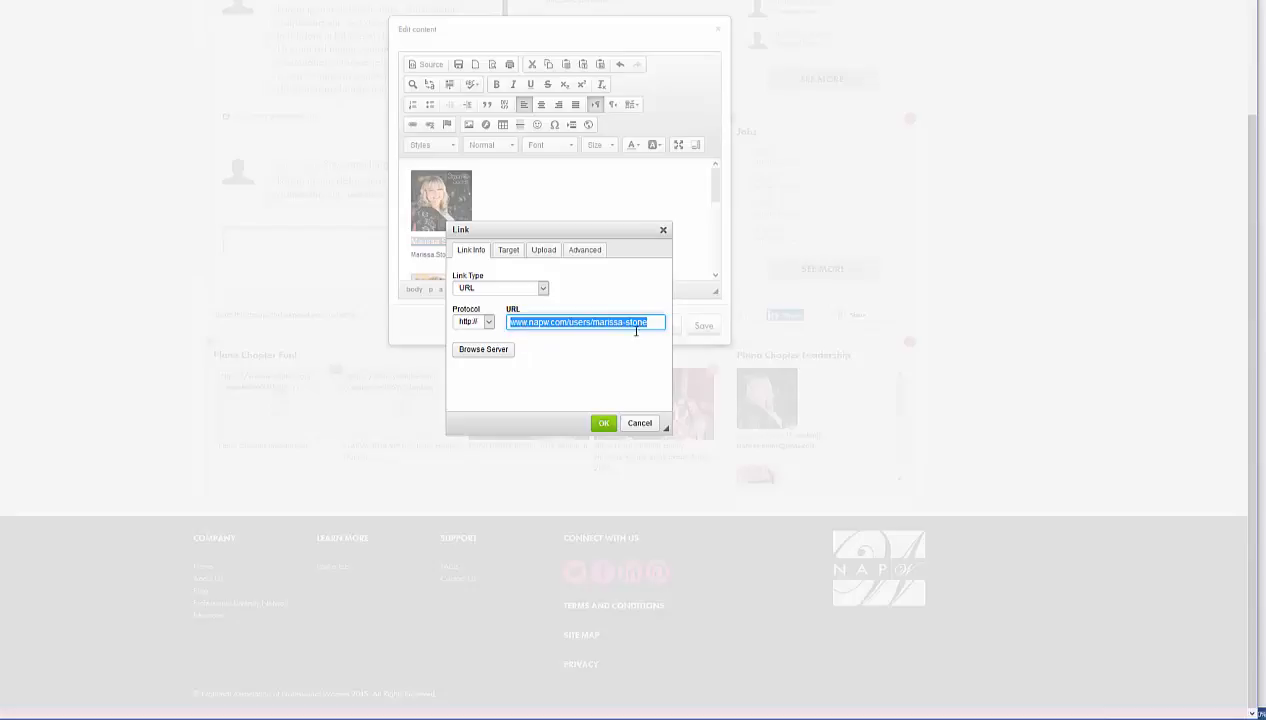
left_click(603, 424)
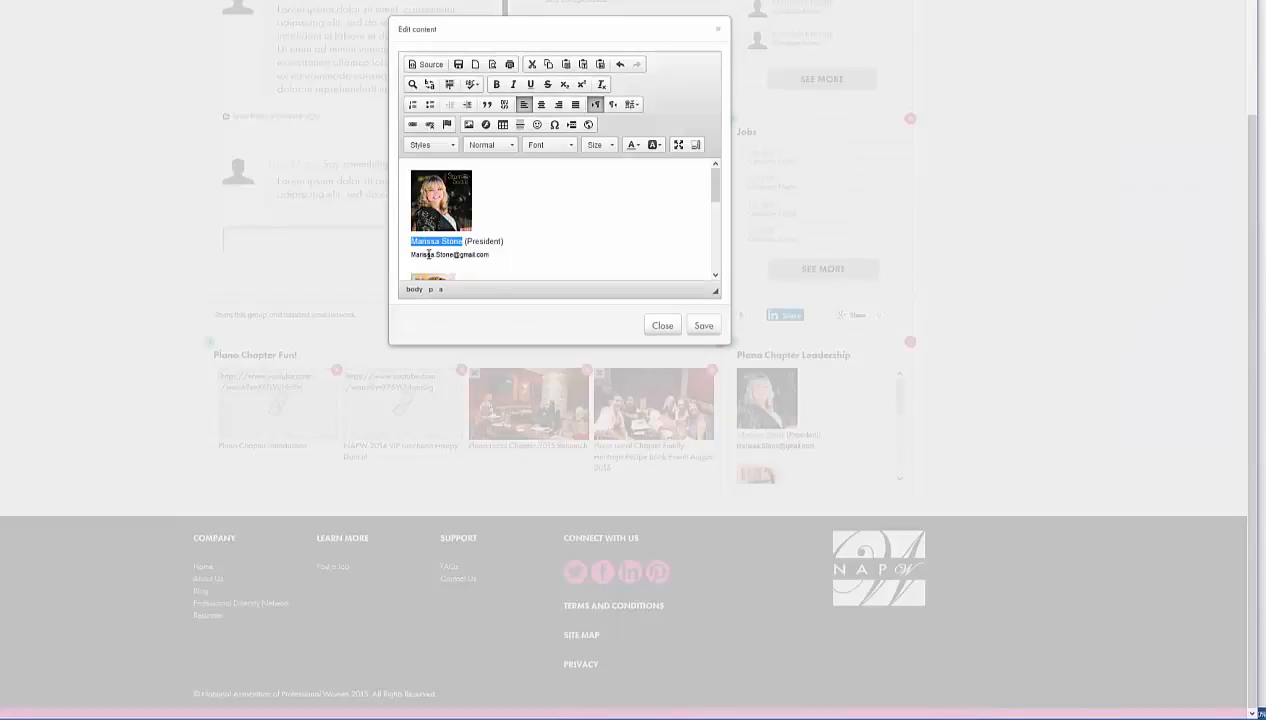
left_click(565, 257)
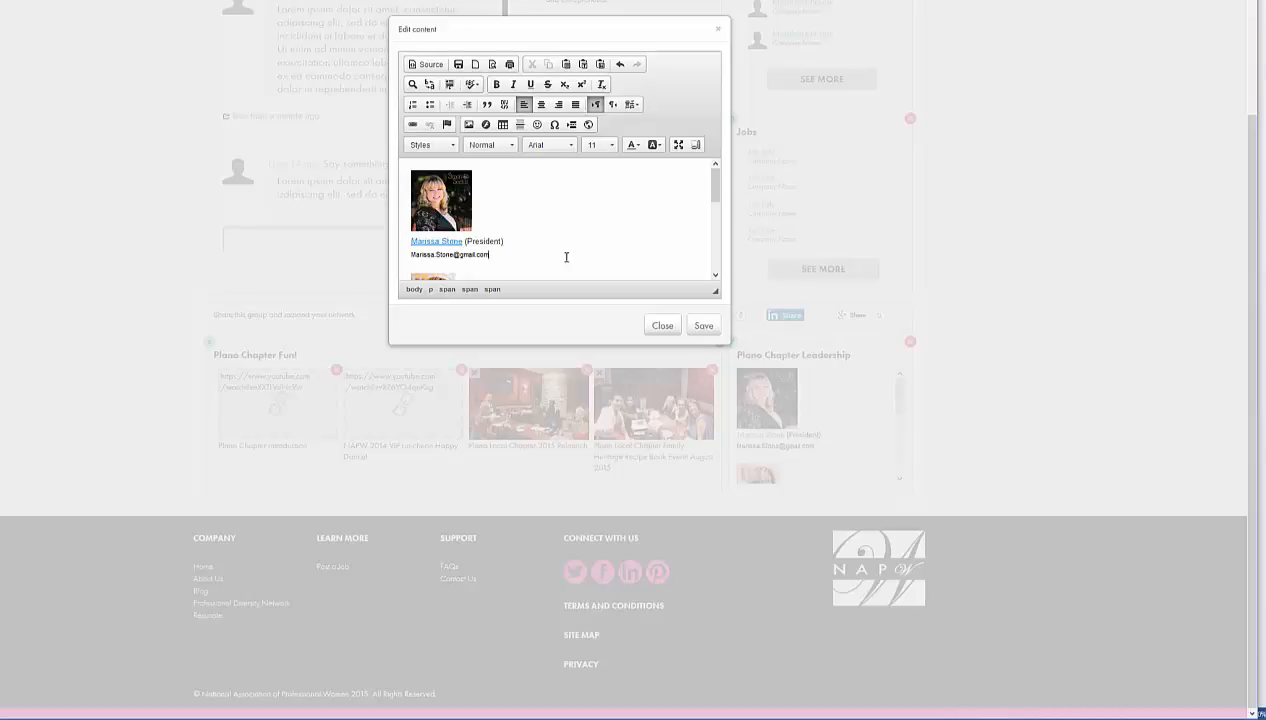
left_click(704, 326)
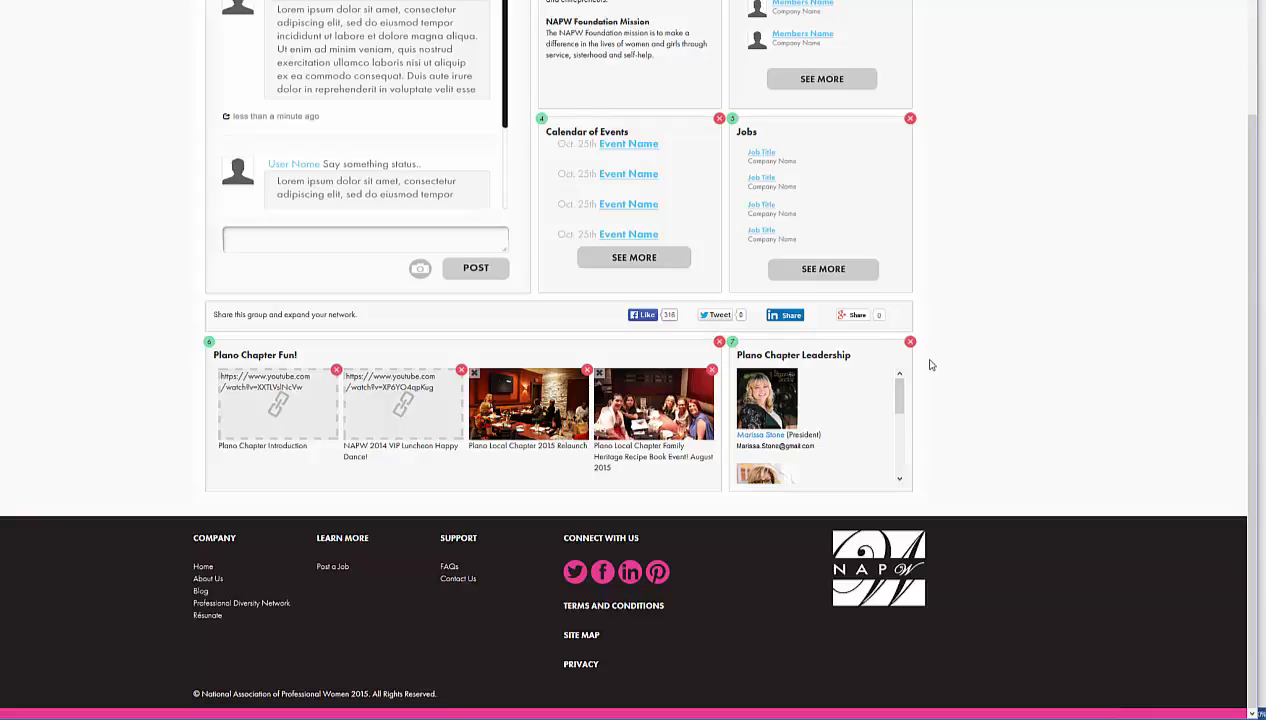
- Test the president's name link in the leadership block and return to the chapter editing page
left_click(760, 436)
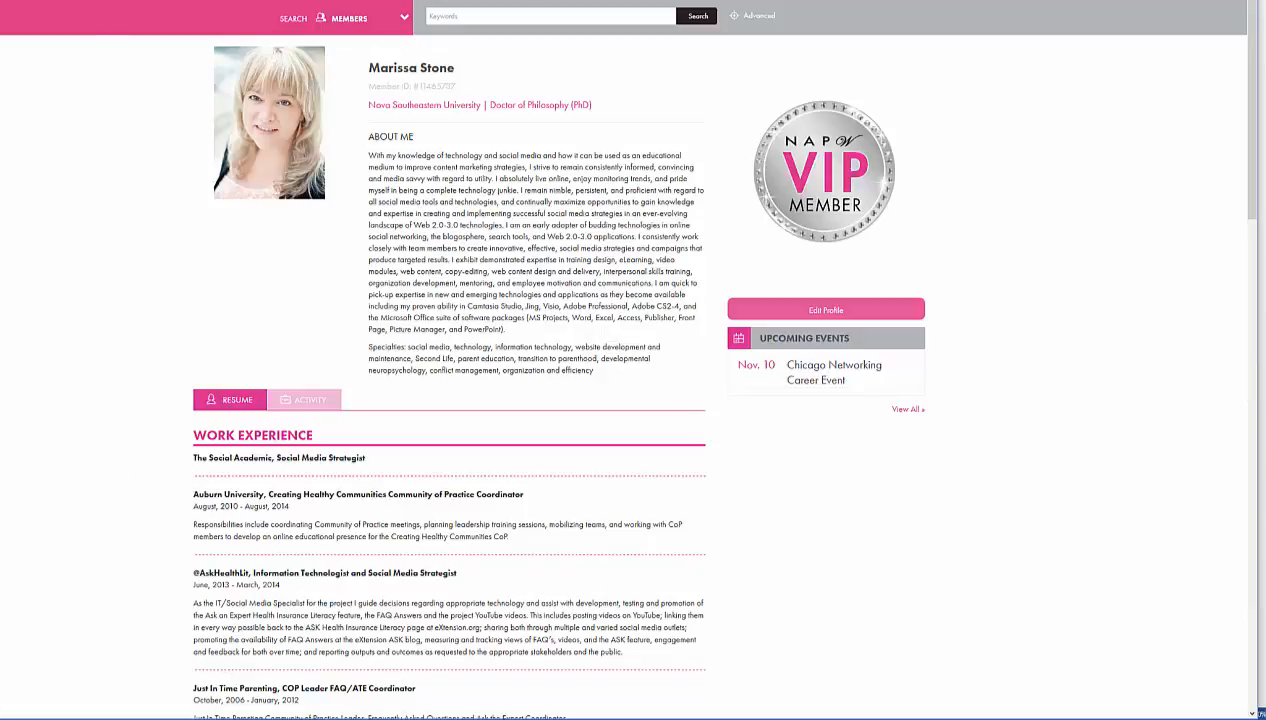
key("alt+Left")
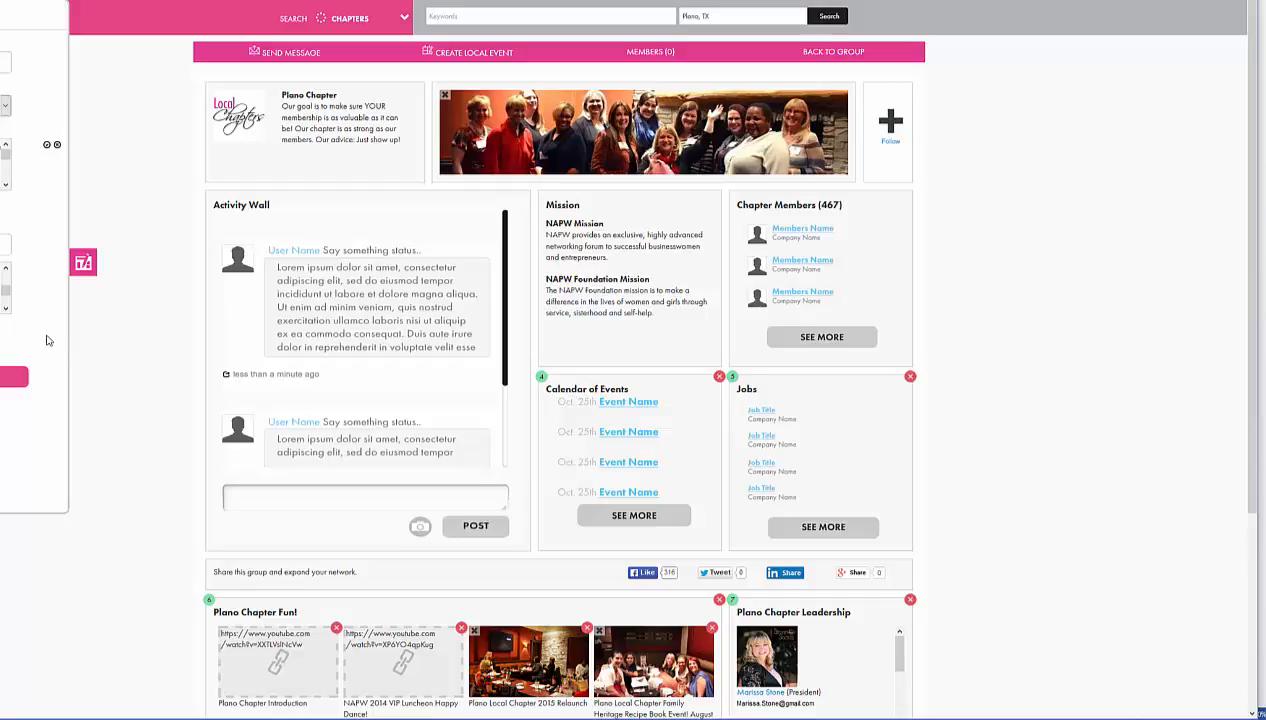
- Save the group changes and review the officers in the published Plano Chapter Leadership block
left_click(15, 381)
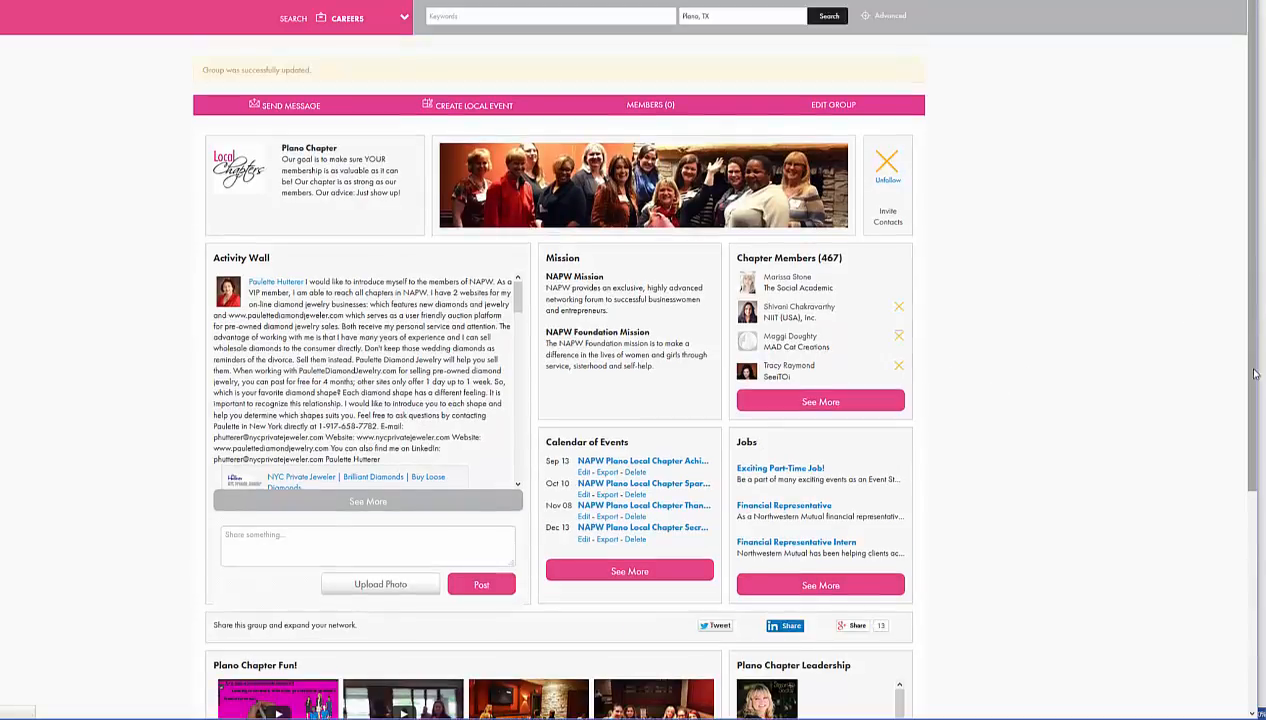
scroll(1218, 460, "down", 2)
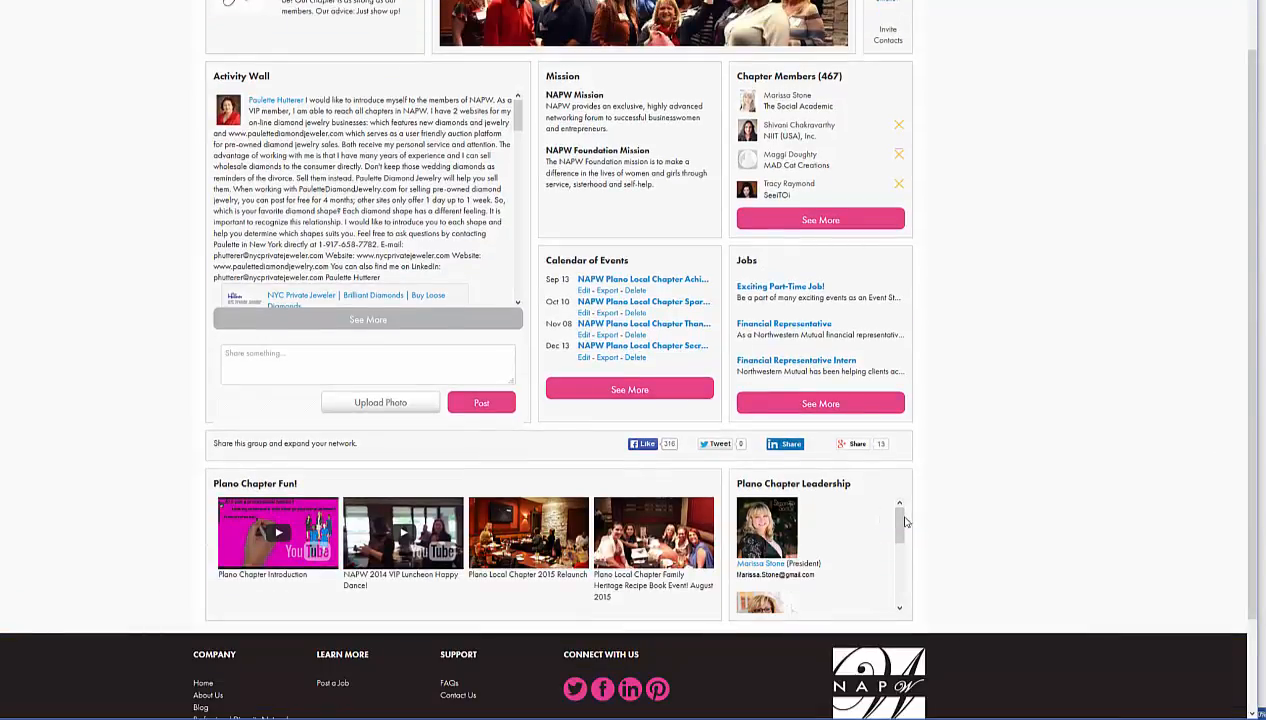
left_click_drag(900, 521, 900, 578)
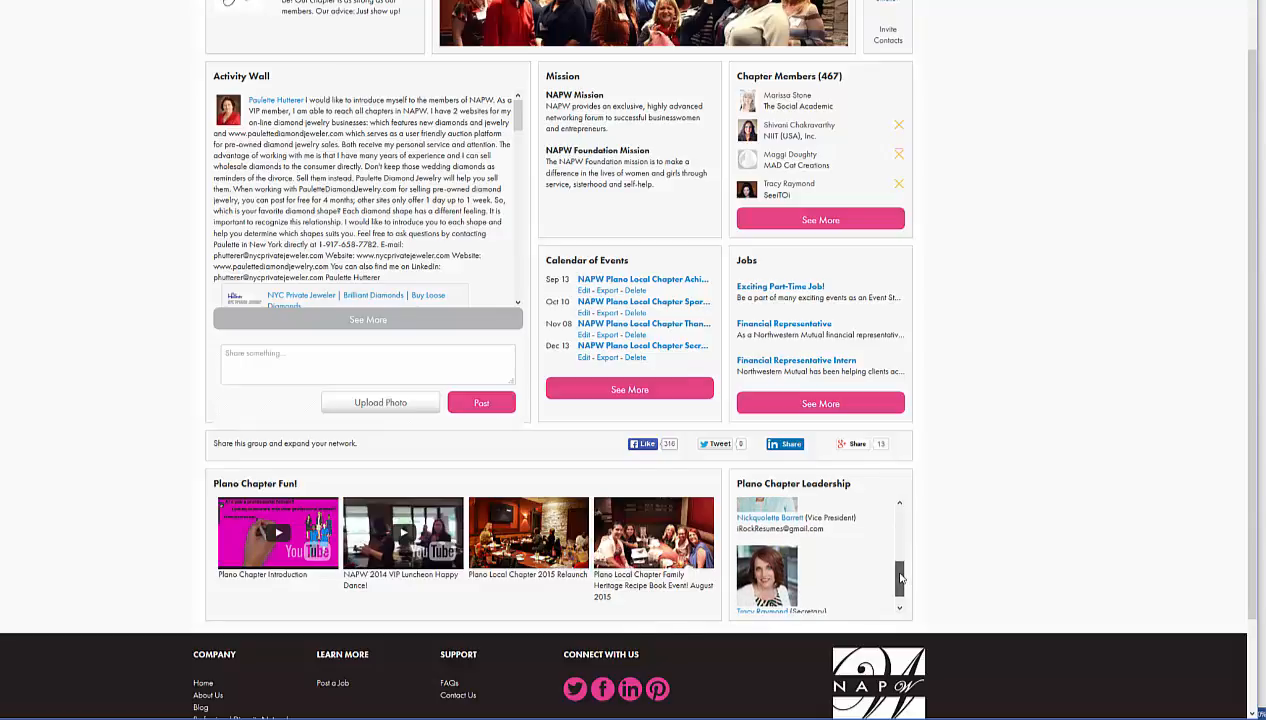